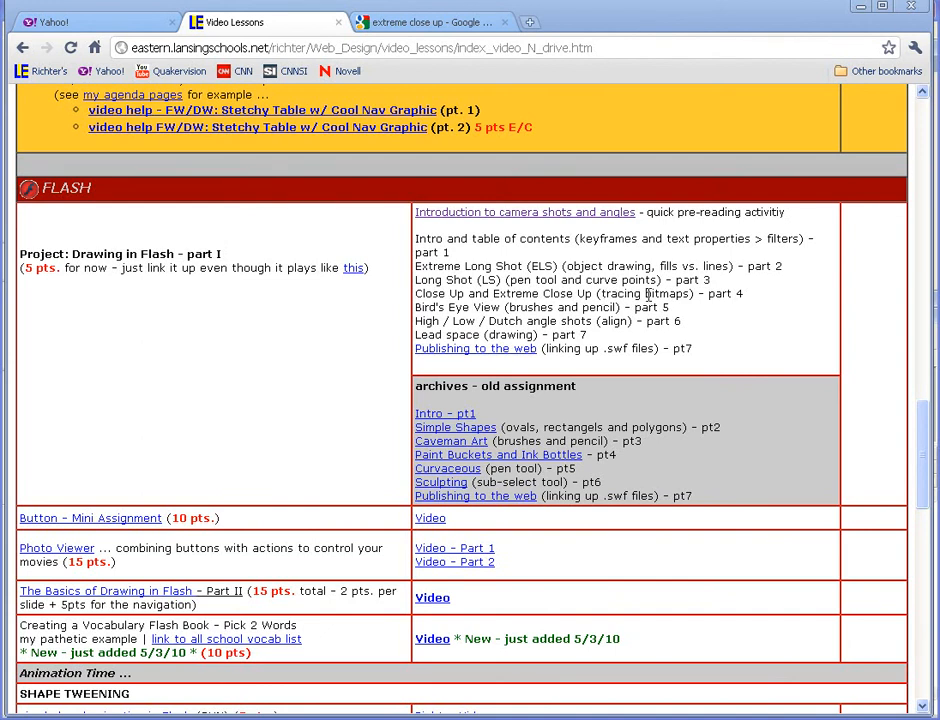
# Open the introduction to camera shots and angles and review the Close-Up and Extreme Close-Up descriptions and example photos.
pyautogui.click(536, 214)
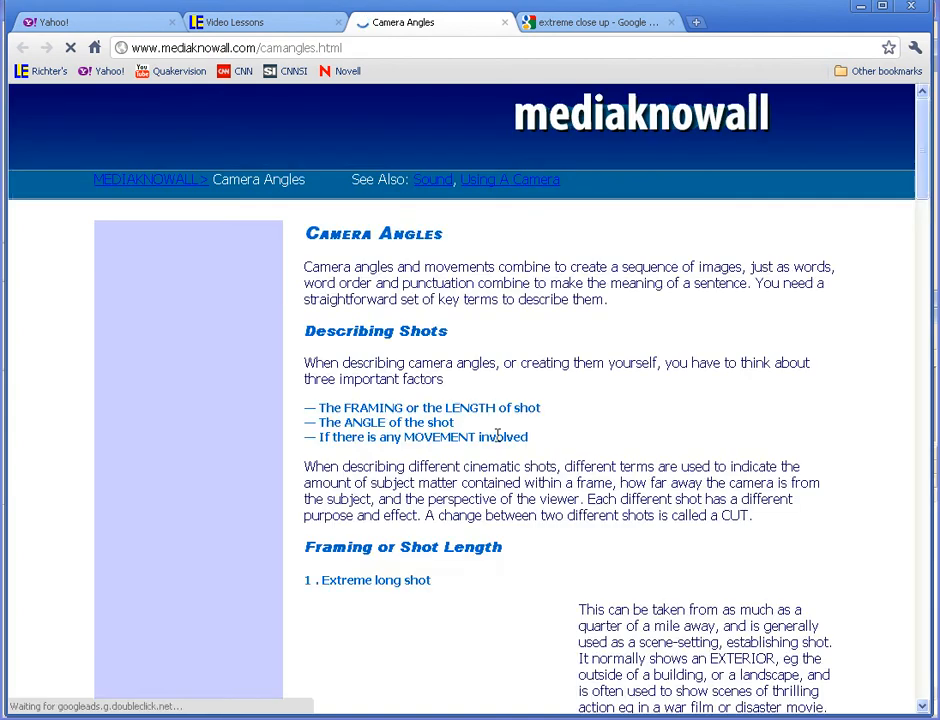
pyautogui.scroll(-8, 485, 483)
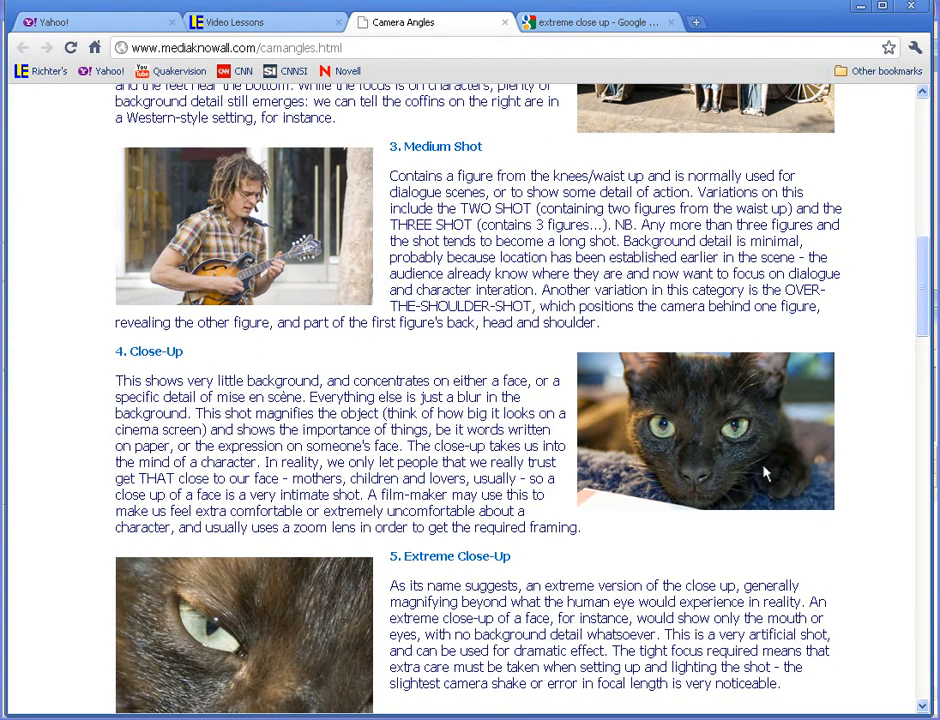
pyautogui.scroll(-3, 432, 508)
pyautogui.scroll(-2, 432, 508)
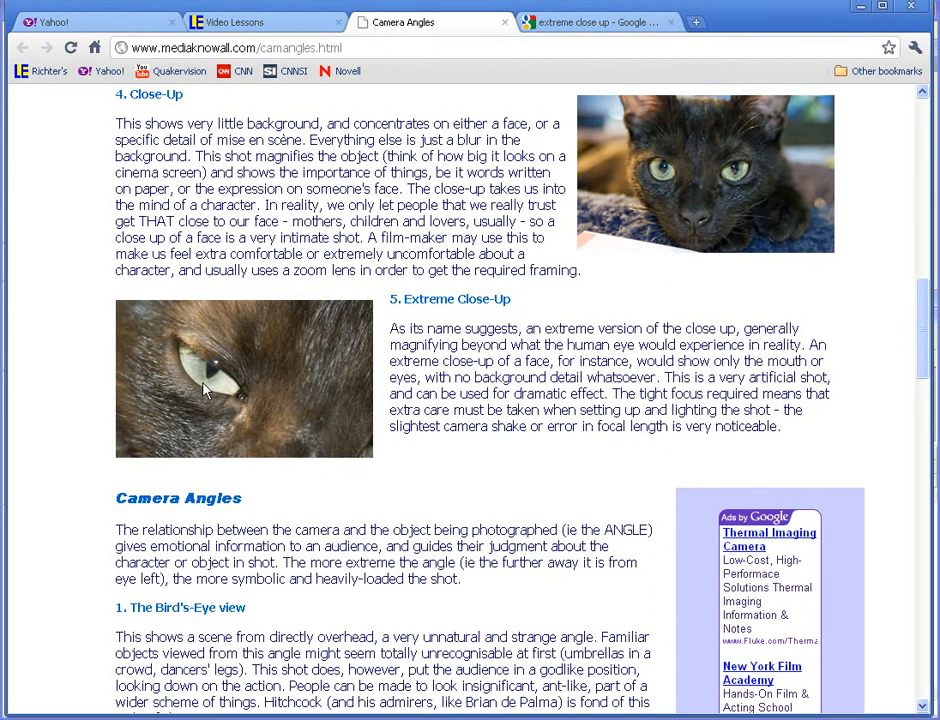
pyautogui.scroll(3, 480, 452)
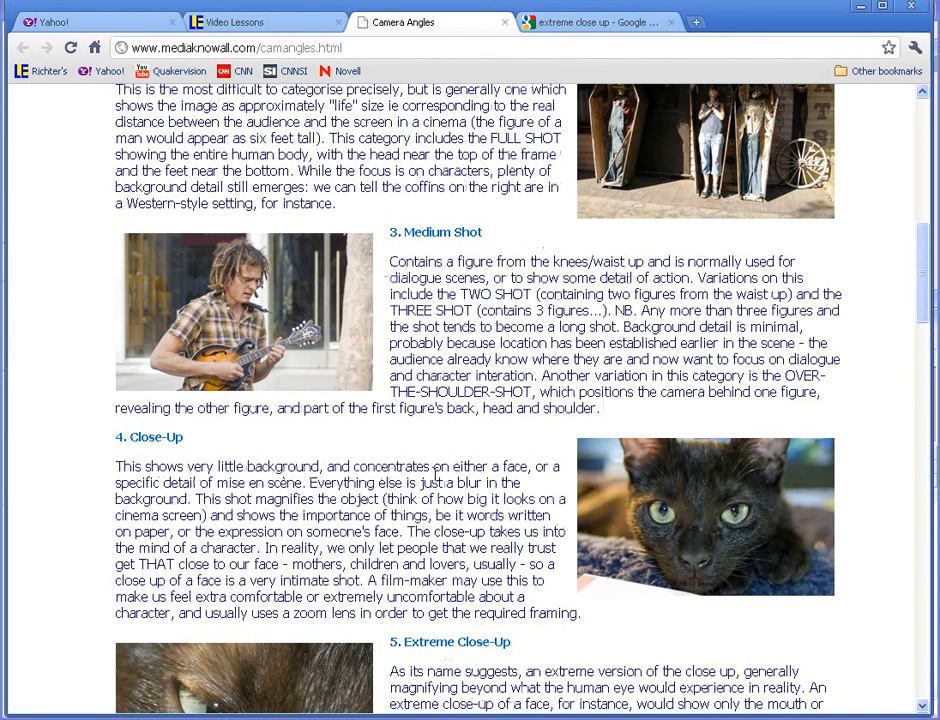
# Find the brown snake's head among the "extreme close up" image results, open the picture and copy it.
pyautogui.click(598, 21)
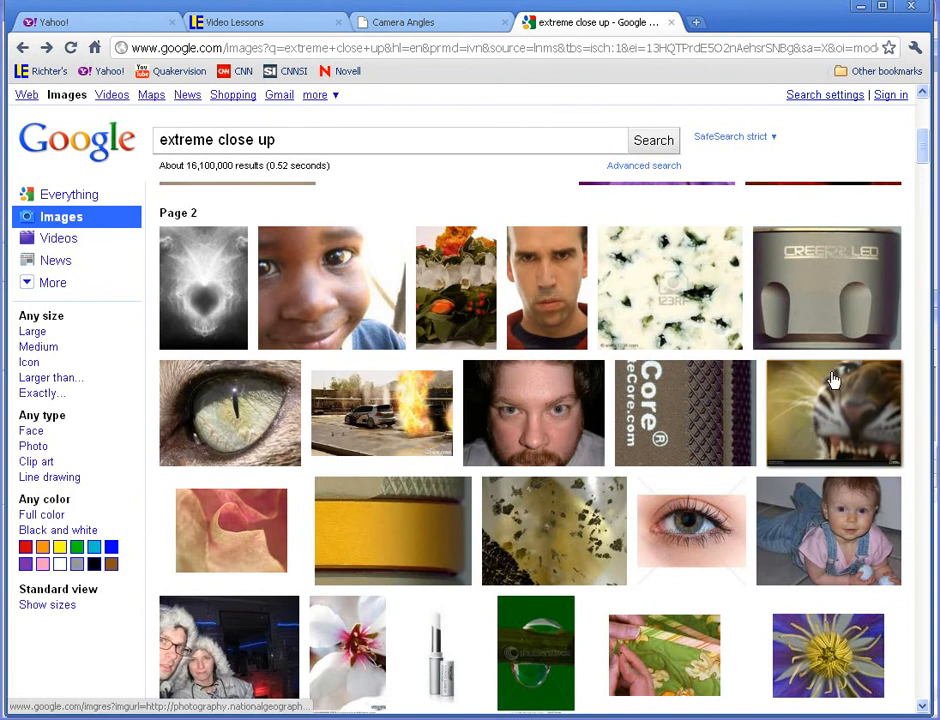
pyautogui.scroll(3, 787, 388)
pyautogui.scroll(2, 785, 390)
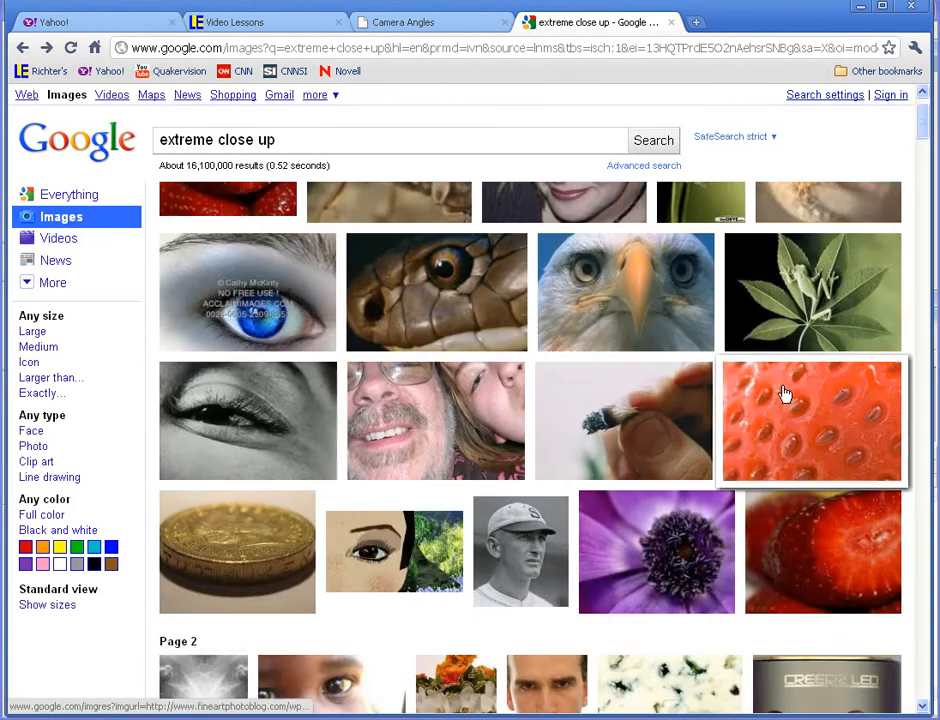
pyautogui.scroll(-3, 888, 548)
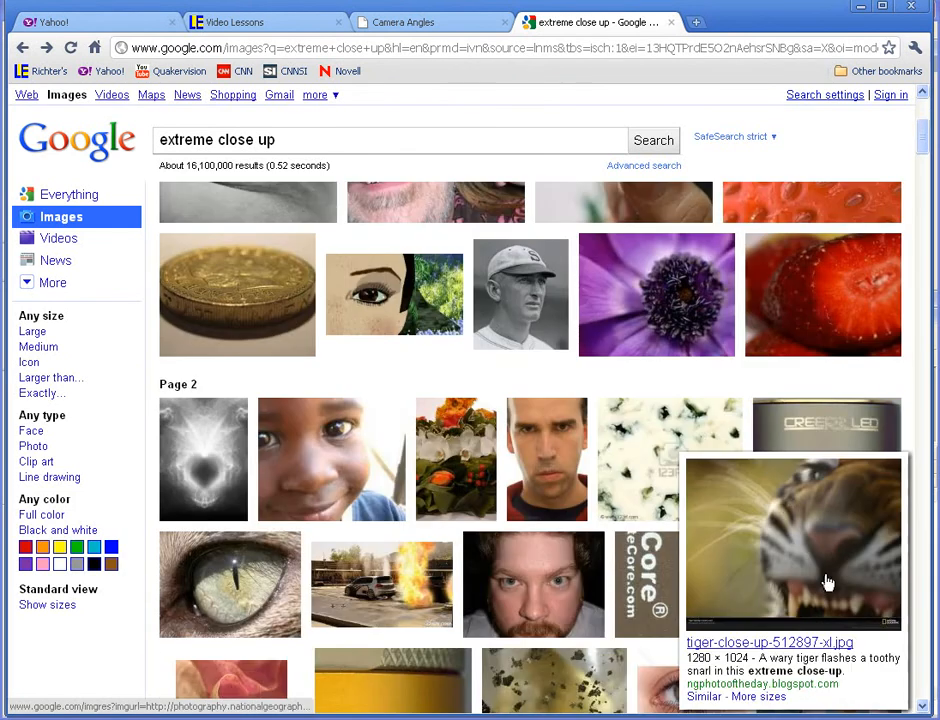
pyautogui.scroll(3, 612, 425)
pyautogui.scroll(1, 612, 425)
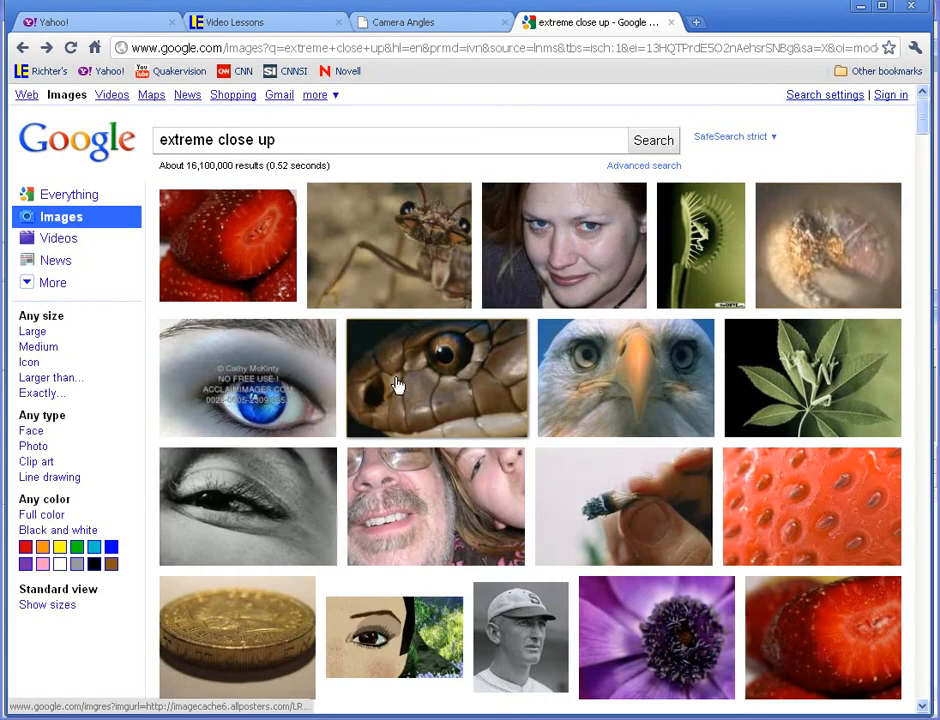
pyautogui.click(396, 384)
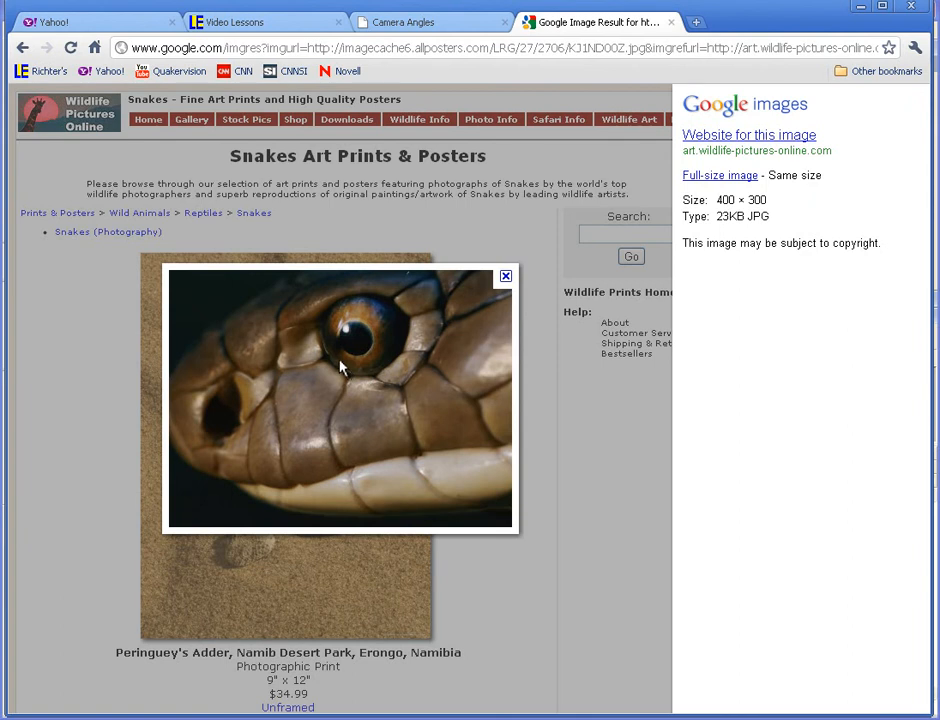
pyautogui.rightClick(338, 374)
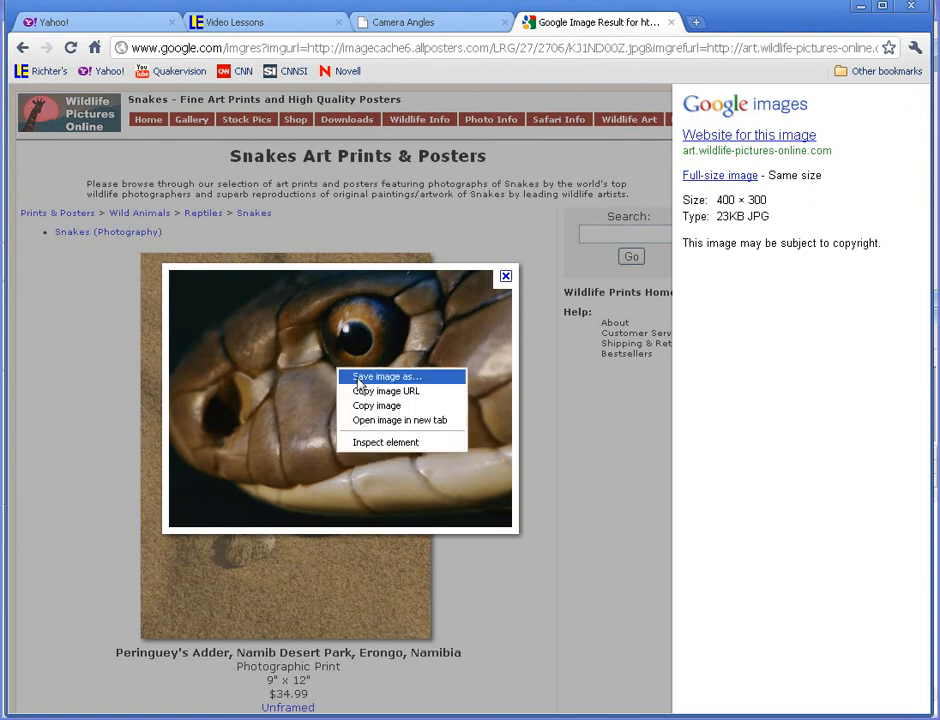
pyautogui.click(371, 406)
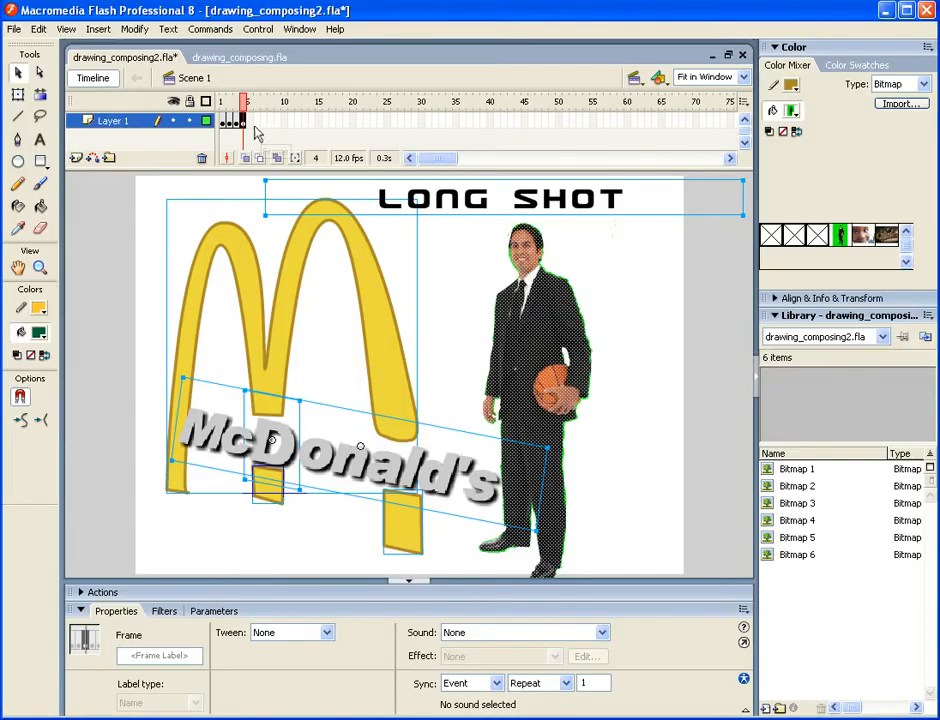
# In Macromedia Flash, insert a keyframe at frame 5 of Layer 1 in drawing_composing2.fla and delete its duplicated artwork.
pyautogui.click(253, 127)
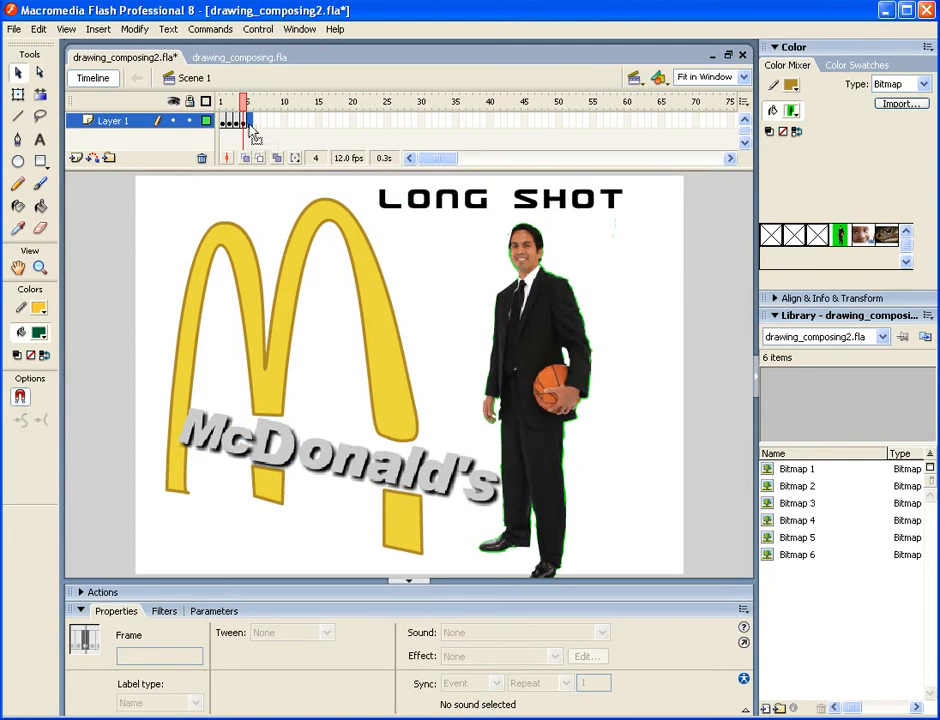
pyautogui.rightClick(251, 127)
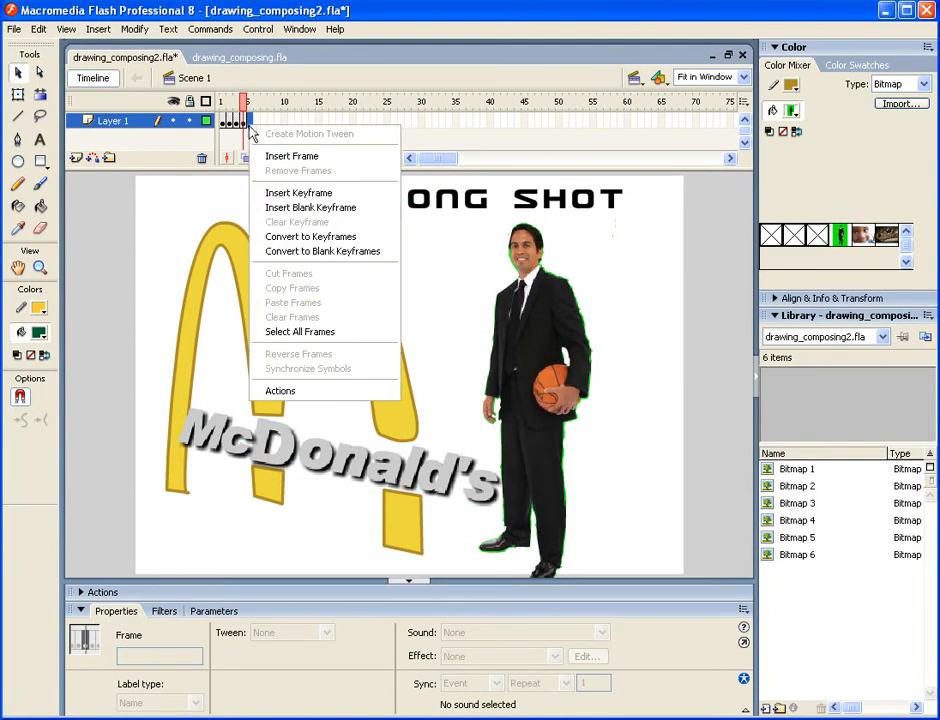
pyautogui.click(297, 200)
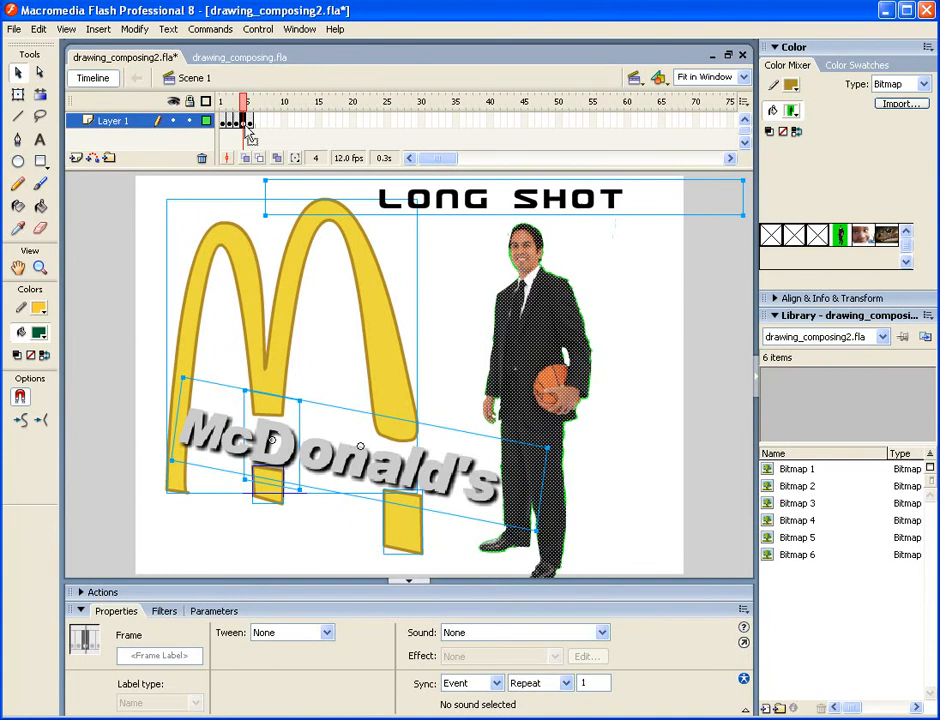
pyautogui.click(243, 125)
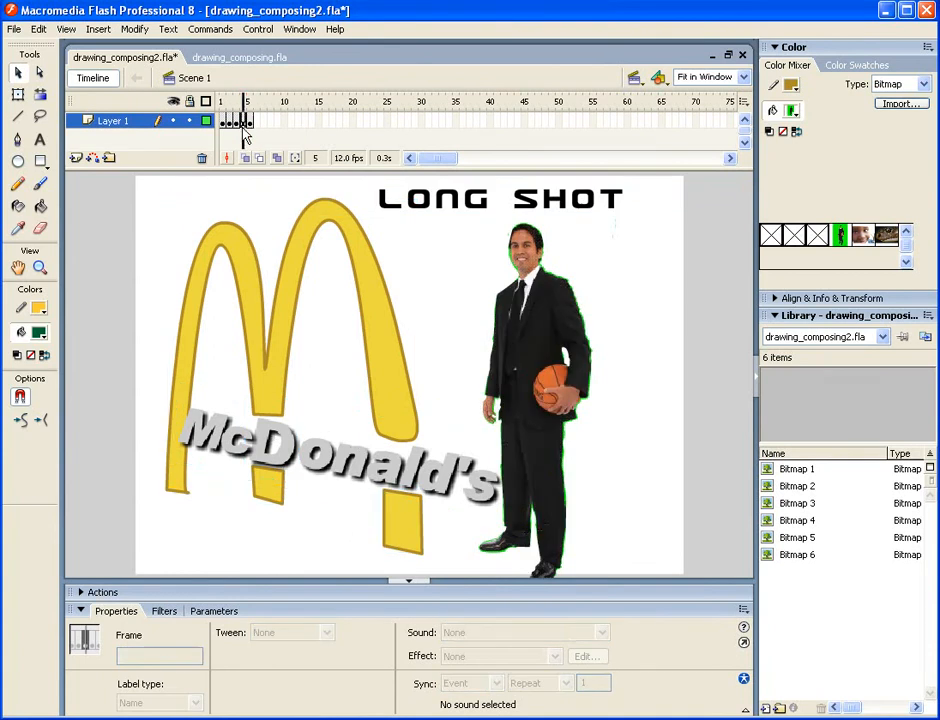
pyautogui.click(251, 125)
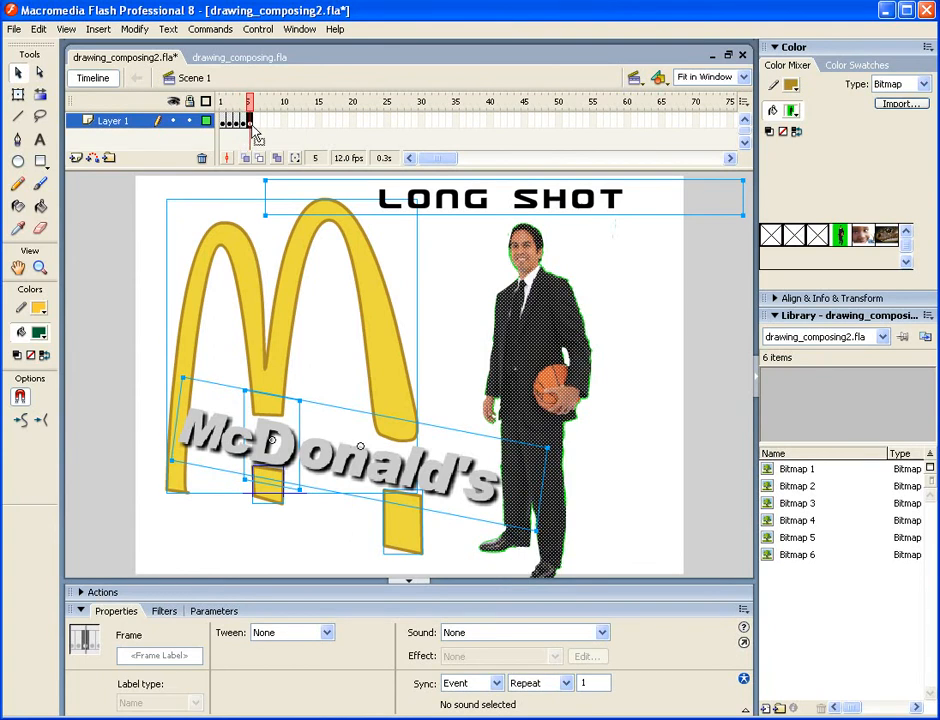
pyautogui.press('Delete')
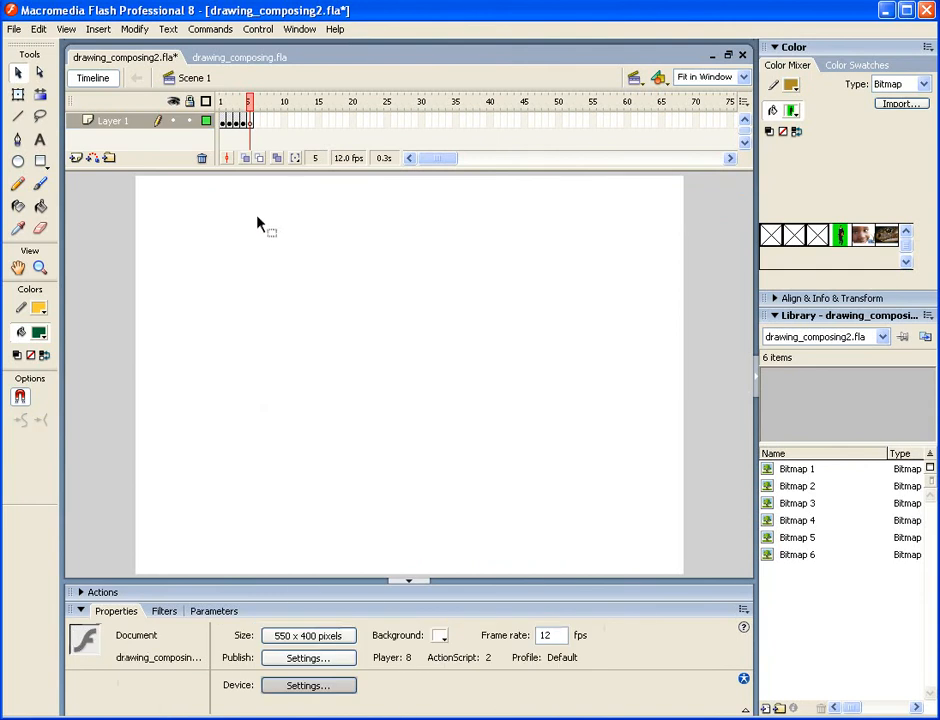
pyautogui.click(243, 123)
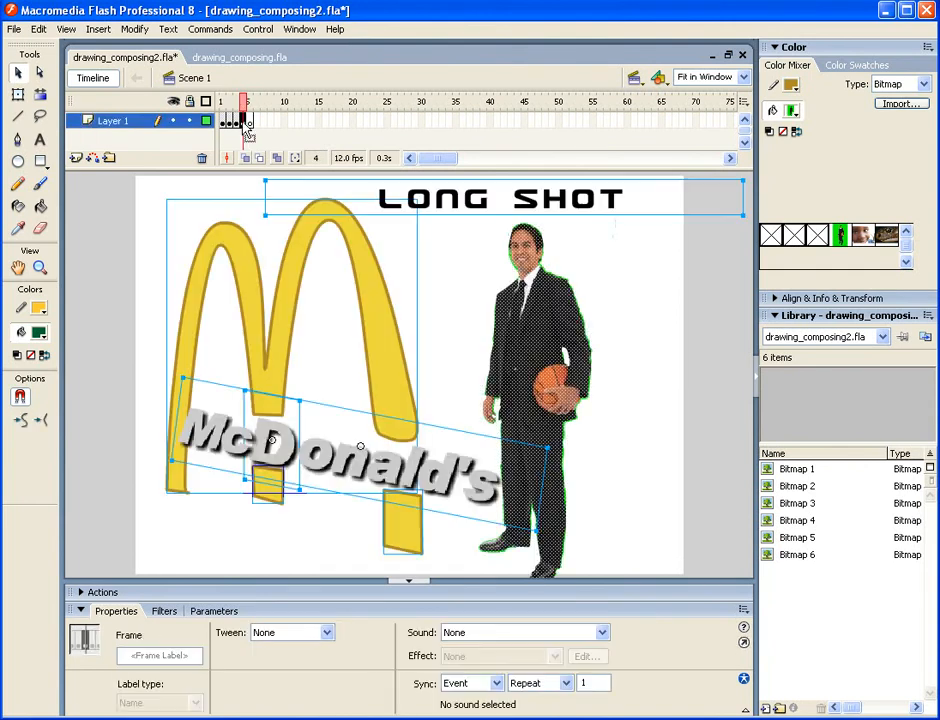
pyautogui.click(249, 122)
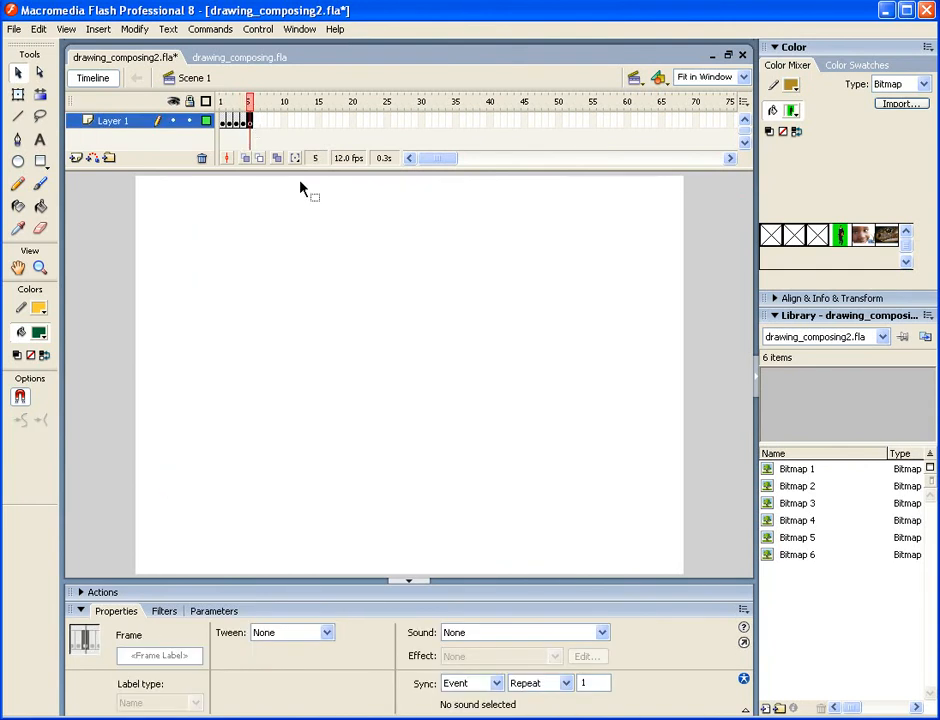
# Paste the copied snake image onto frame 5 and place it low on the stage at about X 71, Y 82.
pyautogui.rightClick(281, 352)
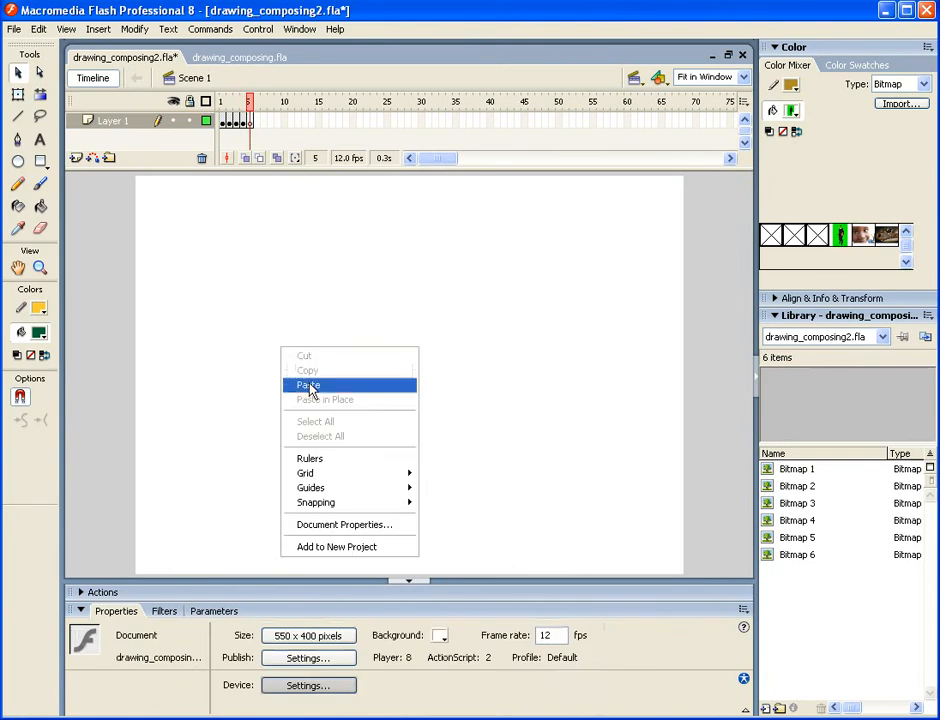
pyautogui.click(308, 385)
pyautogui.moveTo(420, 331); pyautogui.dragTo(429, 371)
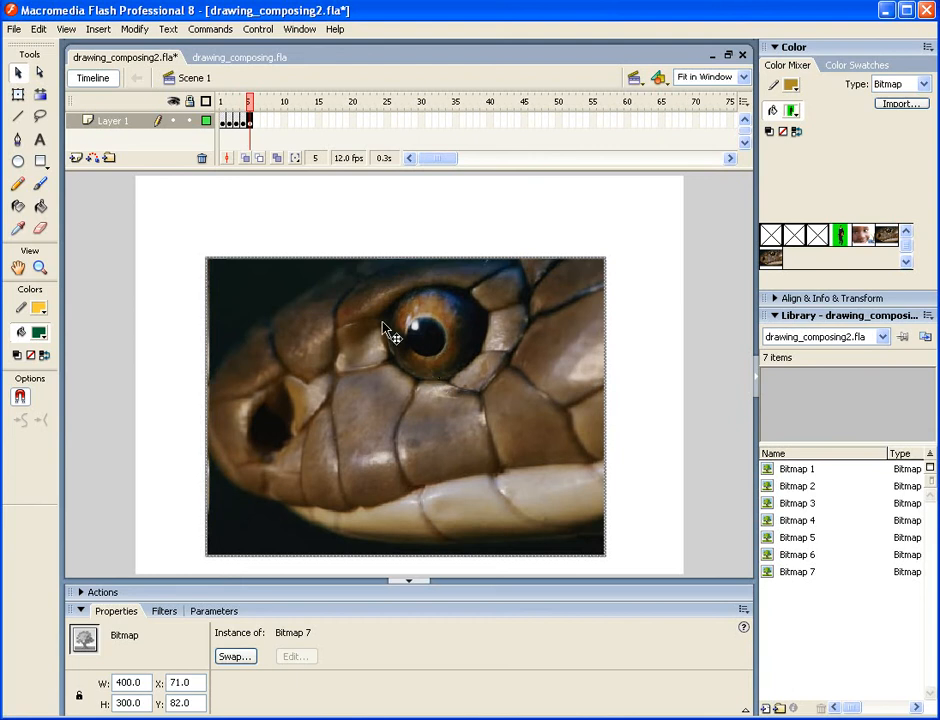
# Copy the LONG SHOT title text from frame 4 and return to frame 5.
pyautogui.click(242, 120)
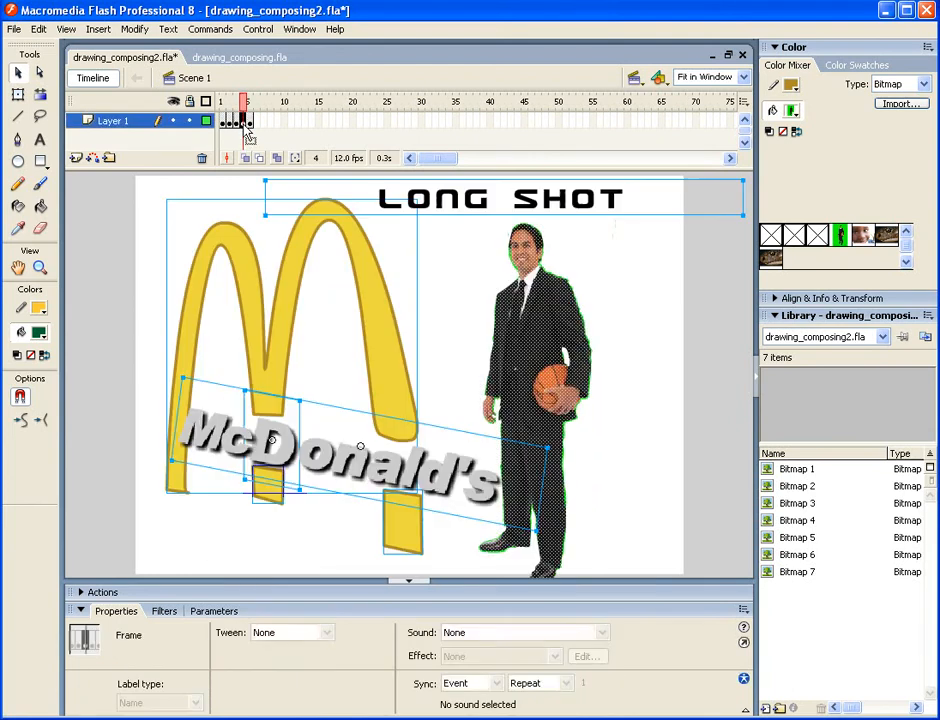
pyautogui.click(458, 208)
pyautogui.click(453, 219)
pyautogui.click(460, 207)
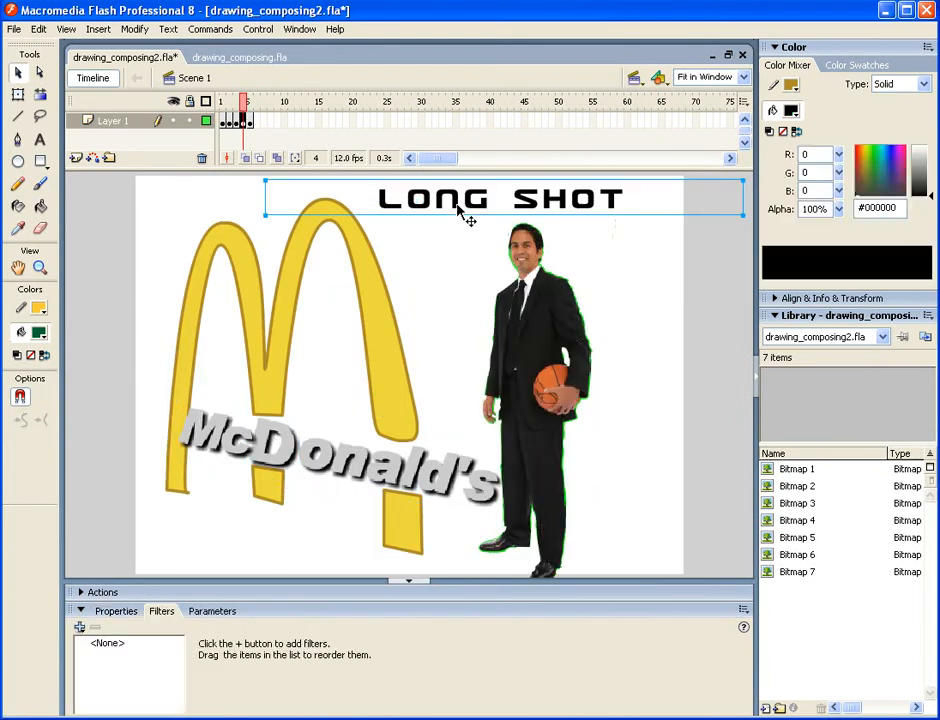
pyautogui.click(251, 122)
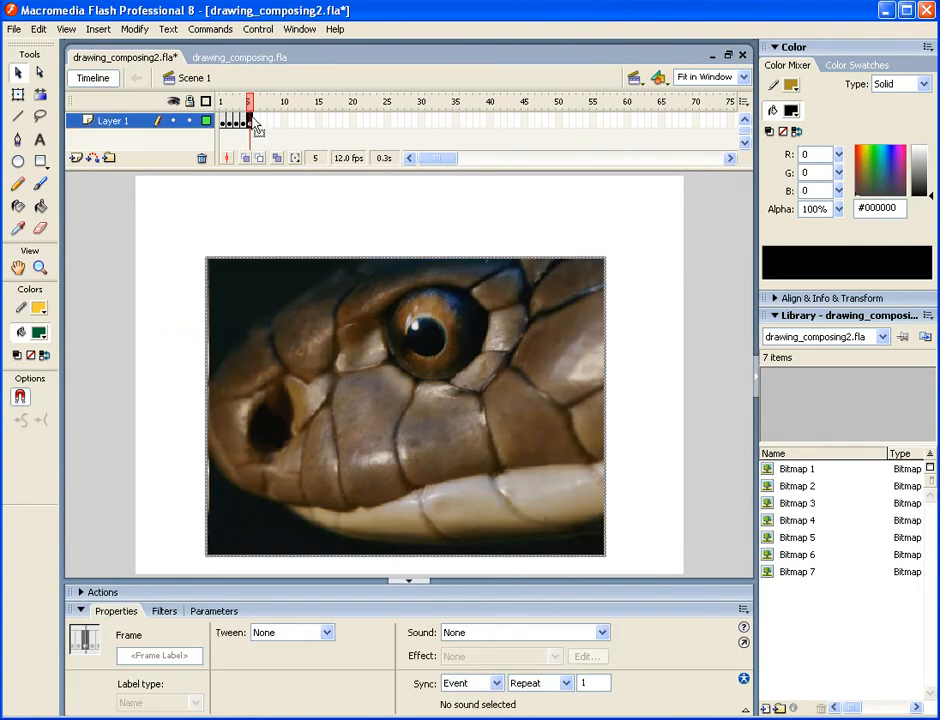
# Look at frame 5 of drawing_composing.fla and return to drawing_composing2.fla.
pyautogui.click(220, 59)
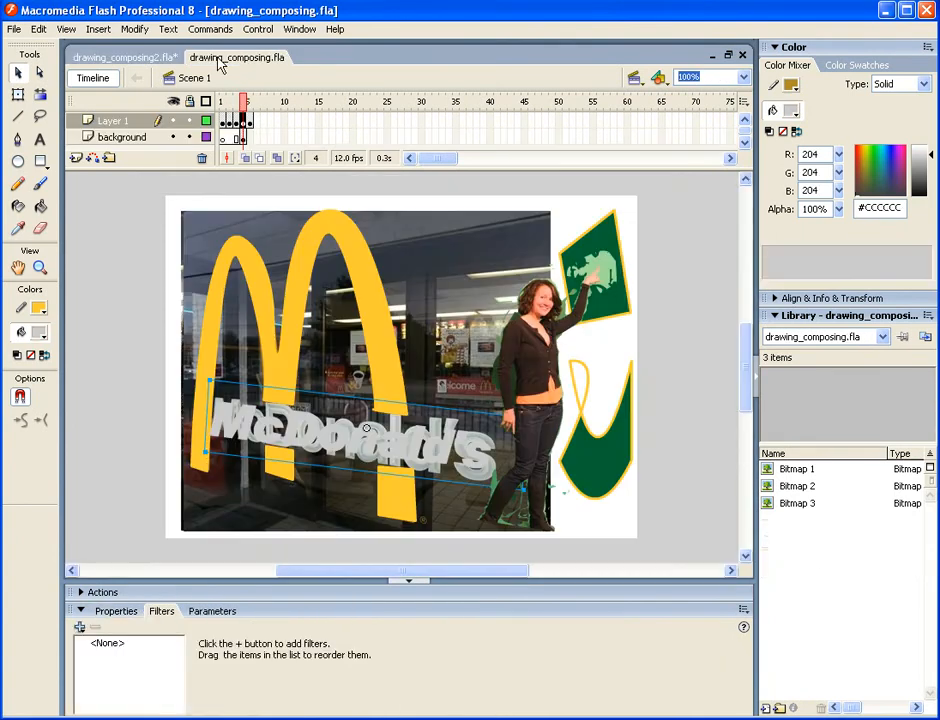
pyautogui.click(251, 122)
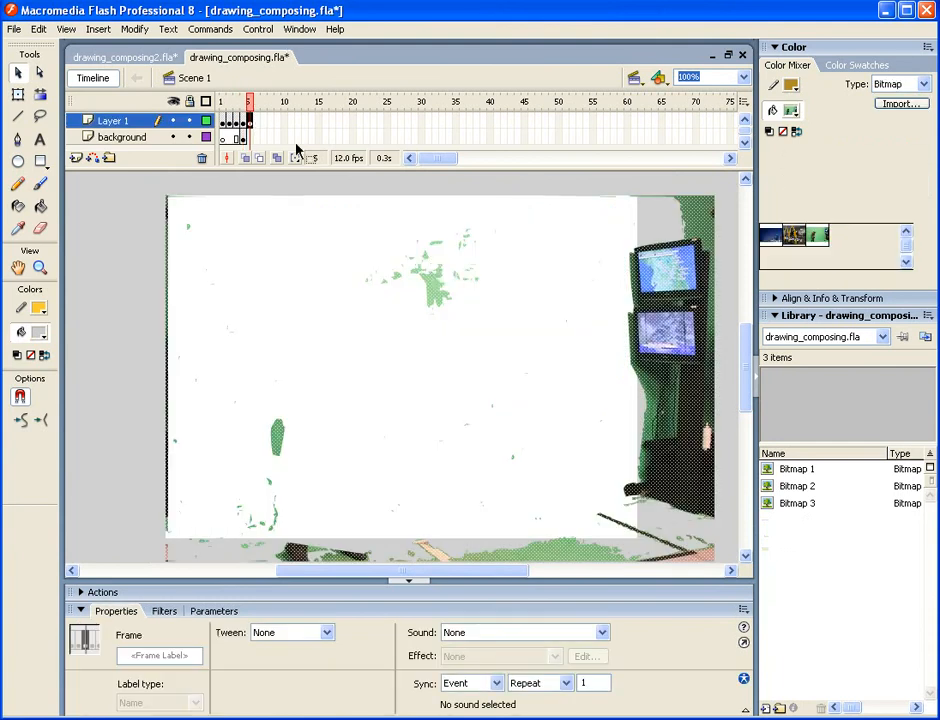
pyautogui.click(158, 60)
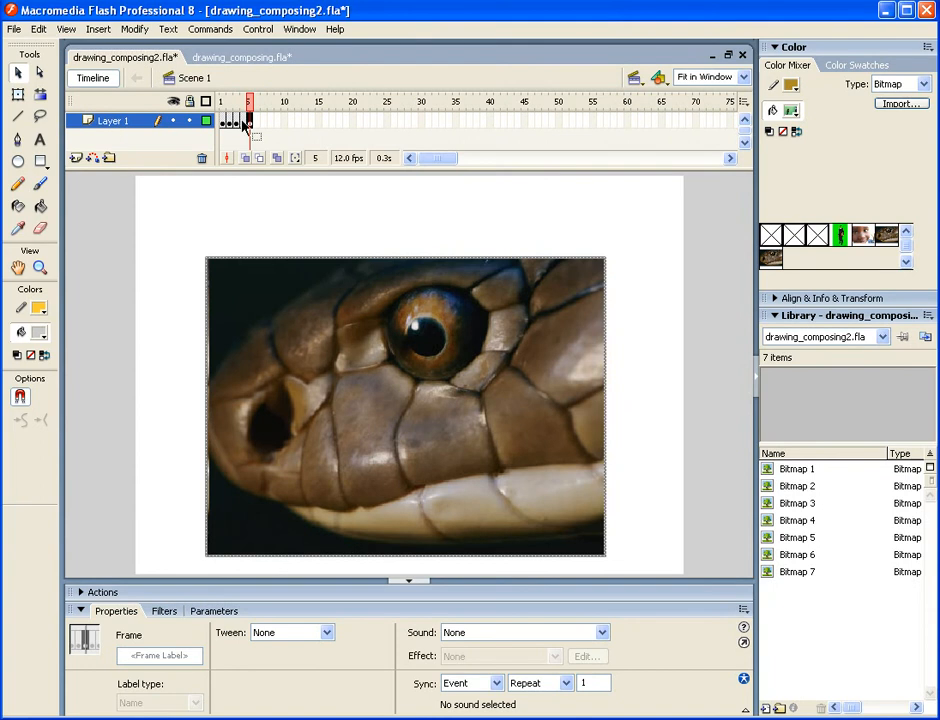
# Paste the copied title onto frame 5 and place it above the snake image at about X 38, Y 11.6.
pyautogui.click(262, 191)
pyautogui.hotkey('ctrl', 'v')
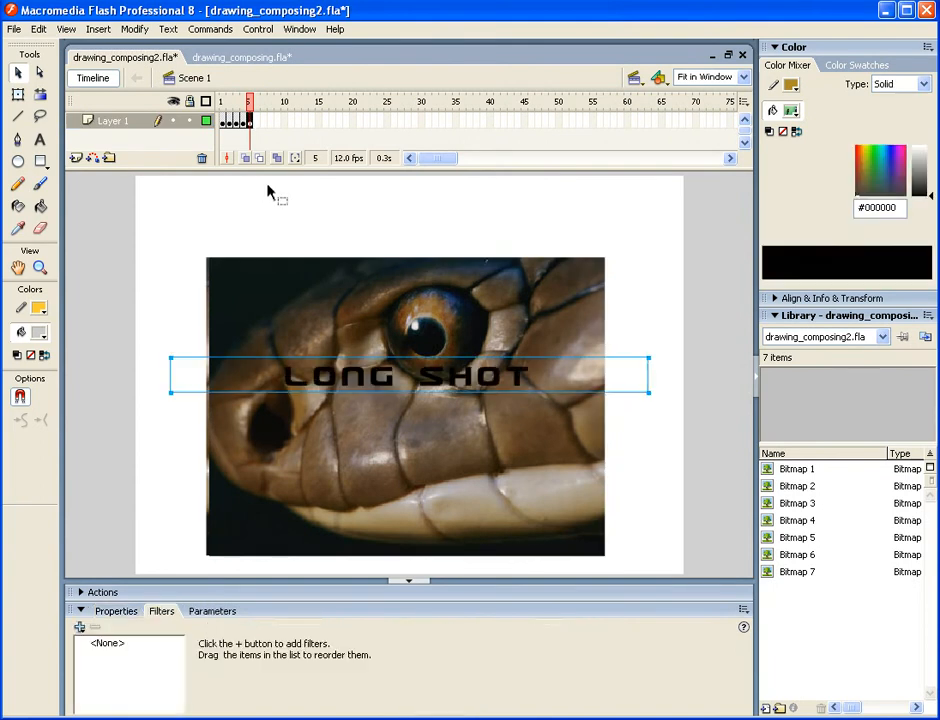
pyautogui.moveTo(384, 388); pyautogui.dragTo(377, 213)
# Replace the title text above the snake image with "CU / ECU".
pyautogui.doubleClick(415, 207)
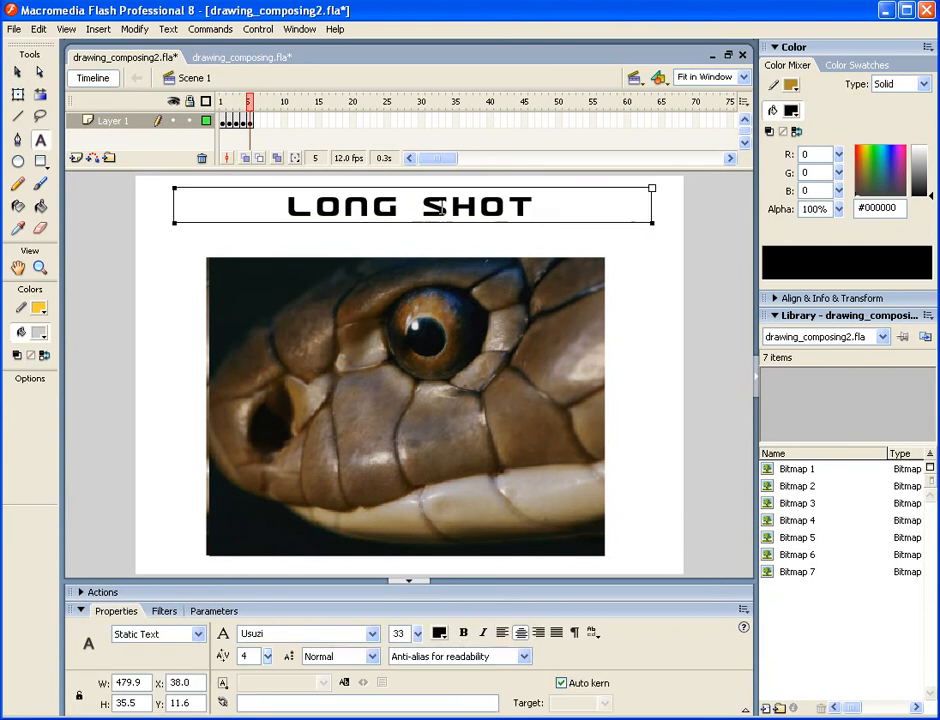
pyautogui.moveTo(536, 205); pyautogui.dragTo(292, 207)
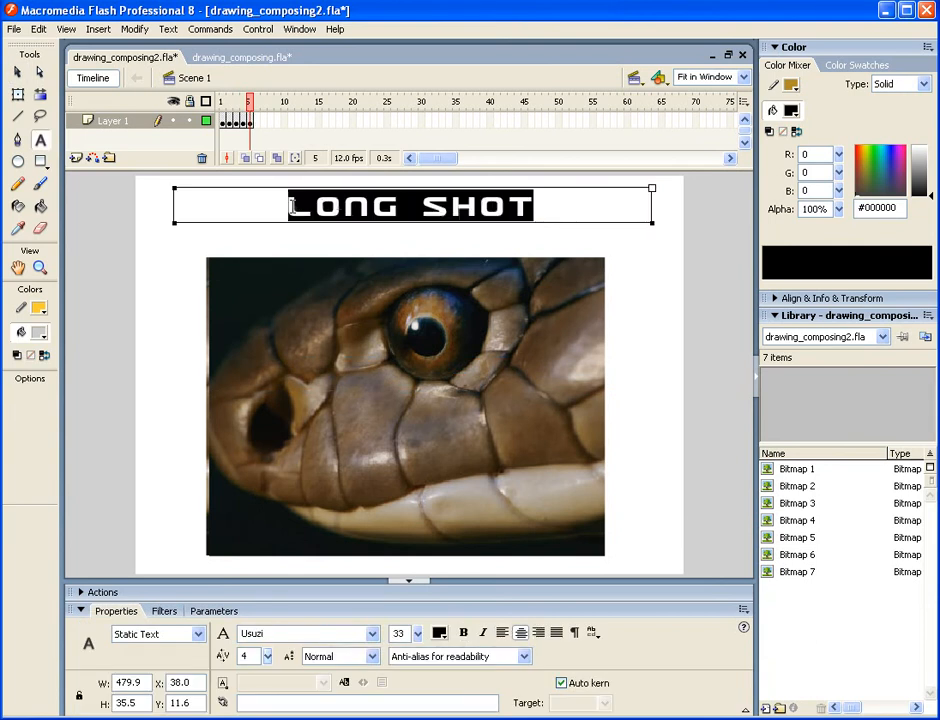
pyautogui.write('CU / ECU')
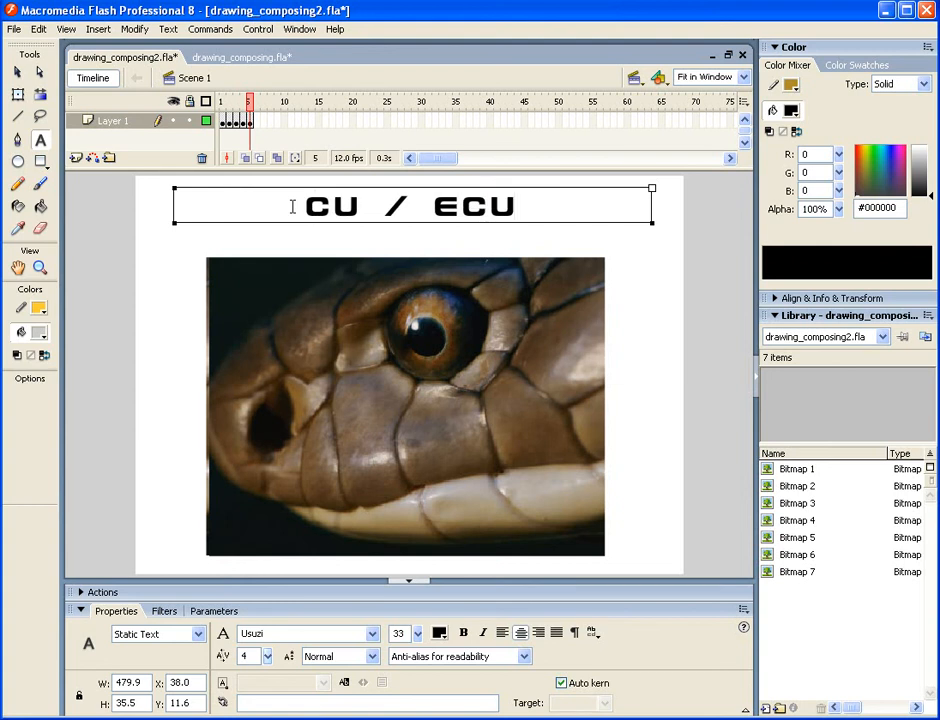
pyautogui.click(17, 72)
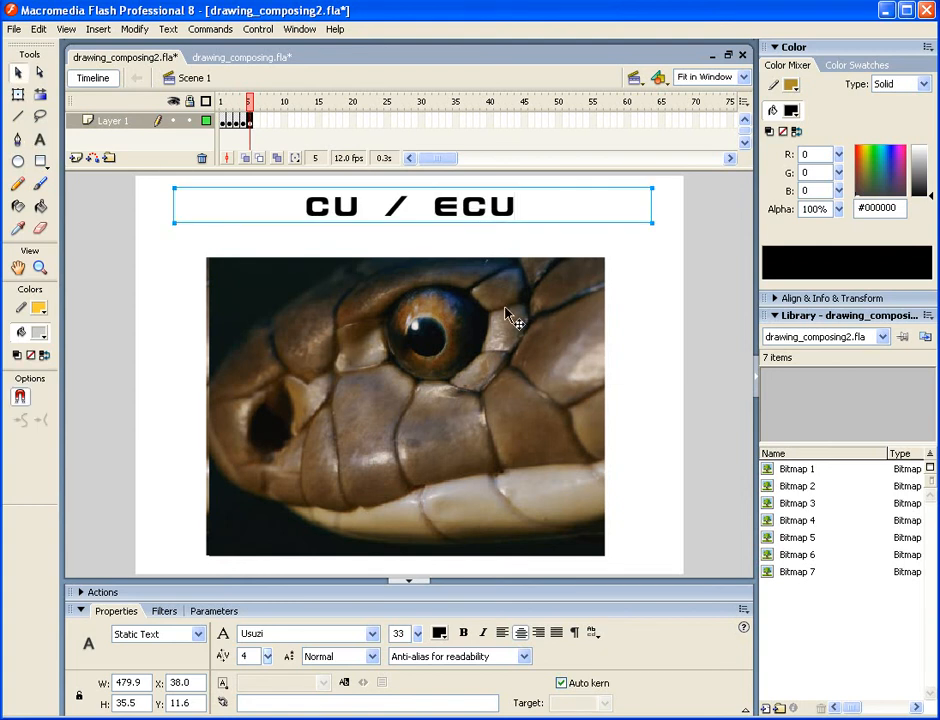
# Move the snake photo up slightly beneath the title to about X 70.2, Y 74.3.
pyautogui.moveTo(489, 388); pyautogui.dragTo(488, 380)
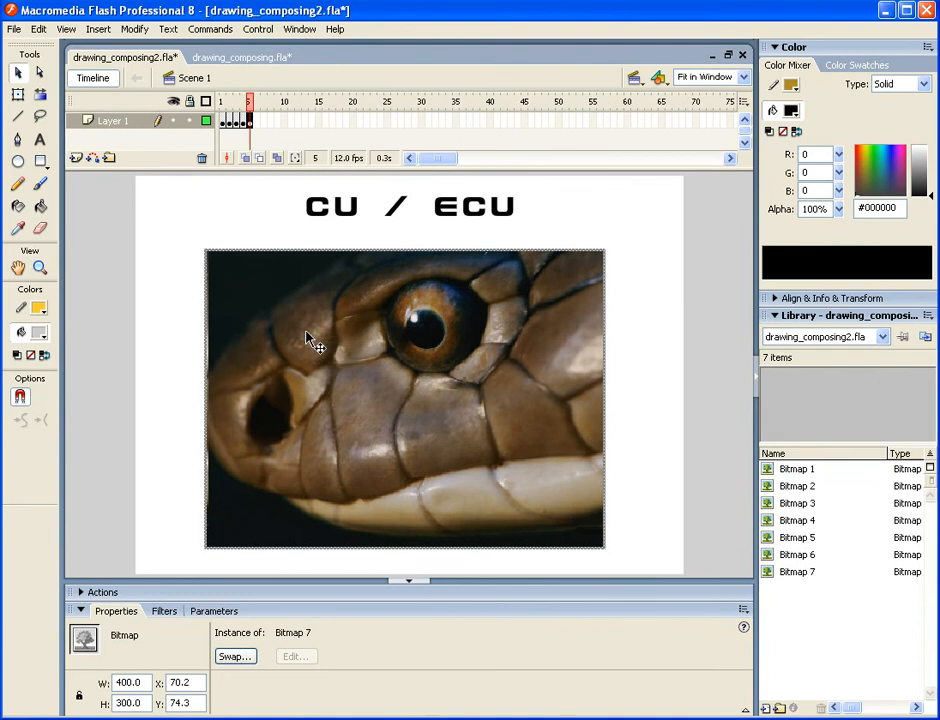
pyautogui.click(140, 34)
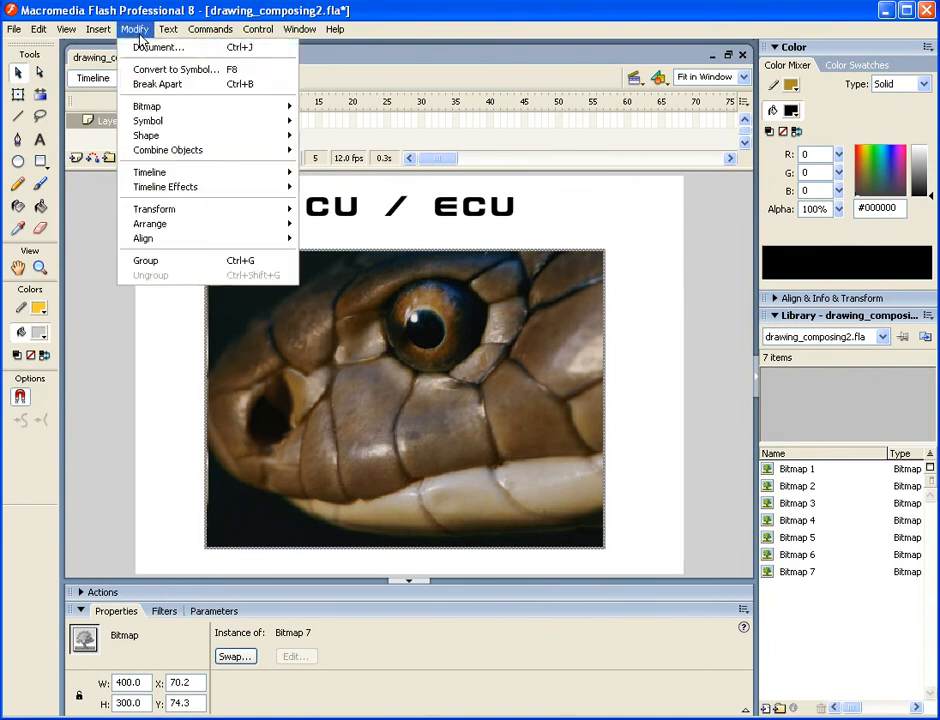
pyautogui.moveTo(148, 106)
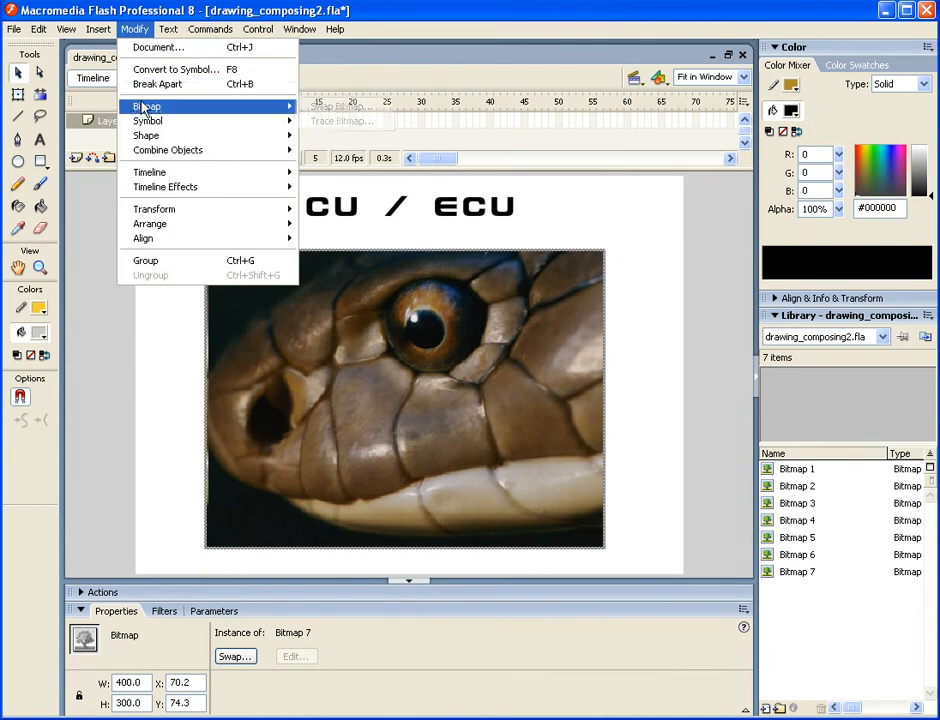
pyautogui.click(332, 122)
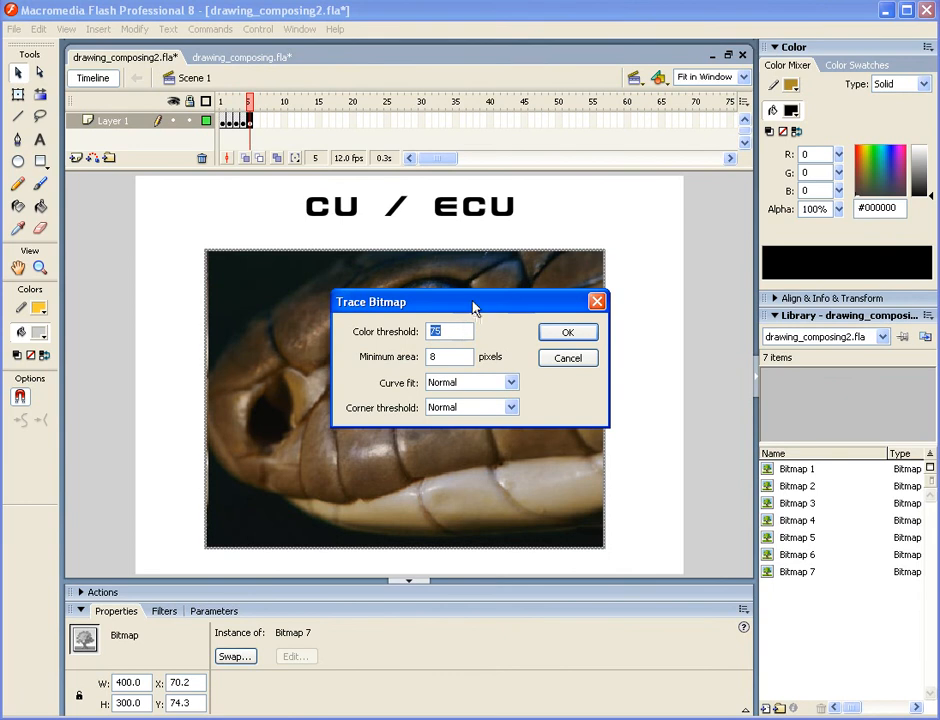
pyautogui.moveTo(474, 308); pyautogui.dragTo(453, 345)
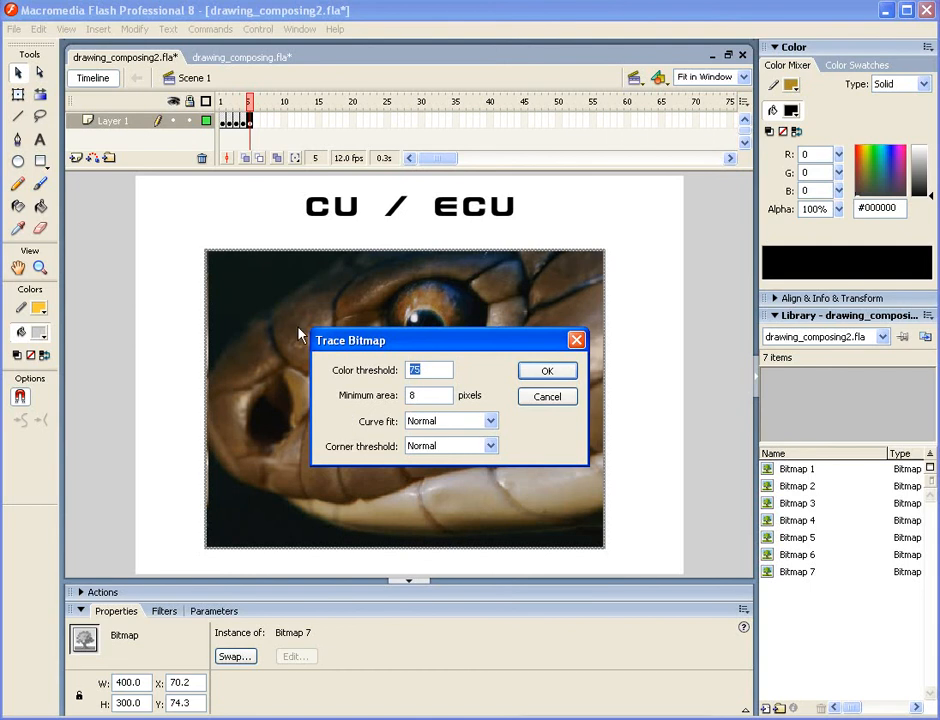
pyautogui.click(548, 397)
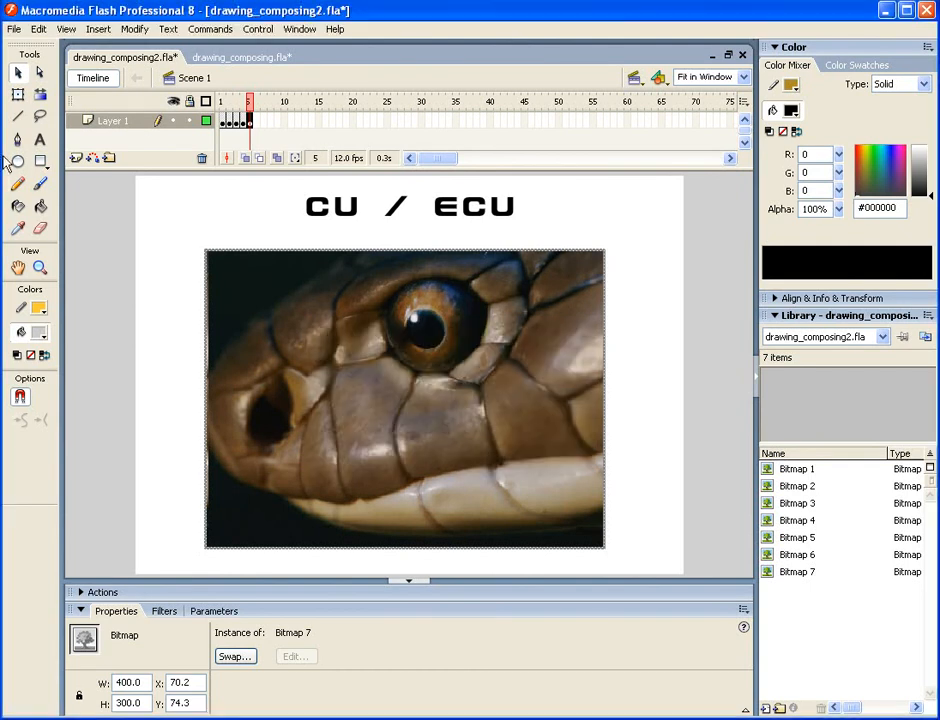
# Try to erase the dark background in the upper-left corner of the untraced snake photo with the Eraser tool.
pyautogui.click(40, 229)
pyautogui.moveTo(224, 252); pyautogui.dragTo(302, 333)
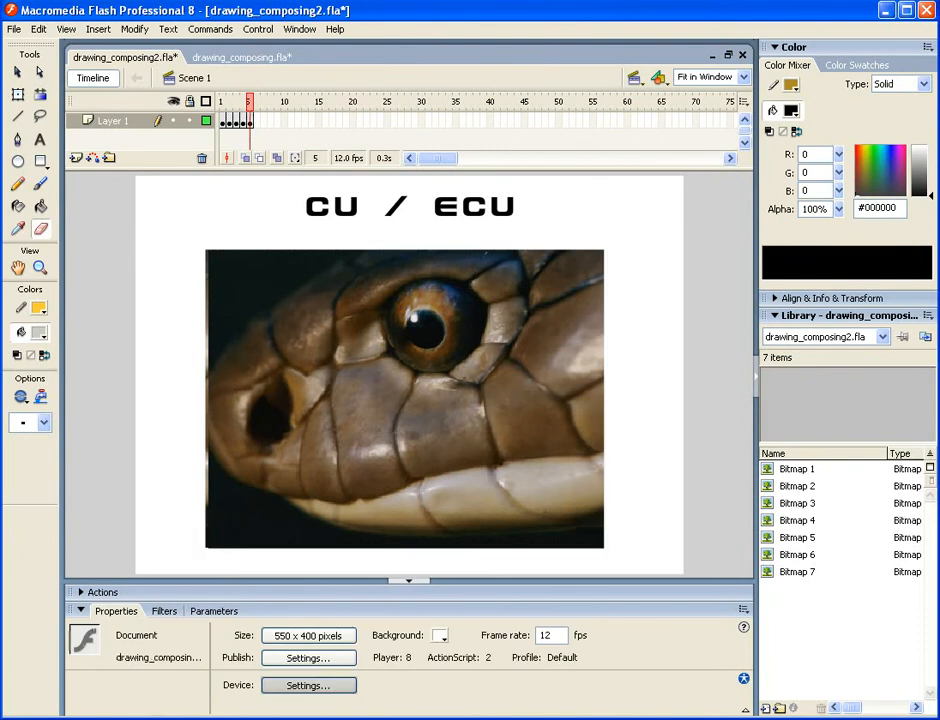
pyautogui.moveTo(252, 251)
pyautogui.mouseDown()
pyautogui.moveTo(545, 405)
pyautogui.moveTo(510, 294)
pyautogui.moveTo(340, 425)
pyautogui.moveTo(212, 268)
pyautogui.mouseUp()
# Trace the snake bitmap with color threshold 75, minimum area 8 pixels, and Normal curve fit and corner threshold, and deselect the result.
pyautogui.click(17, 72)
pyautogui.click(305, 303)
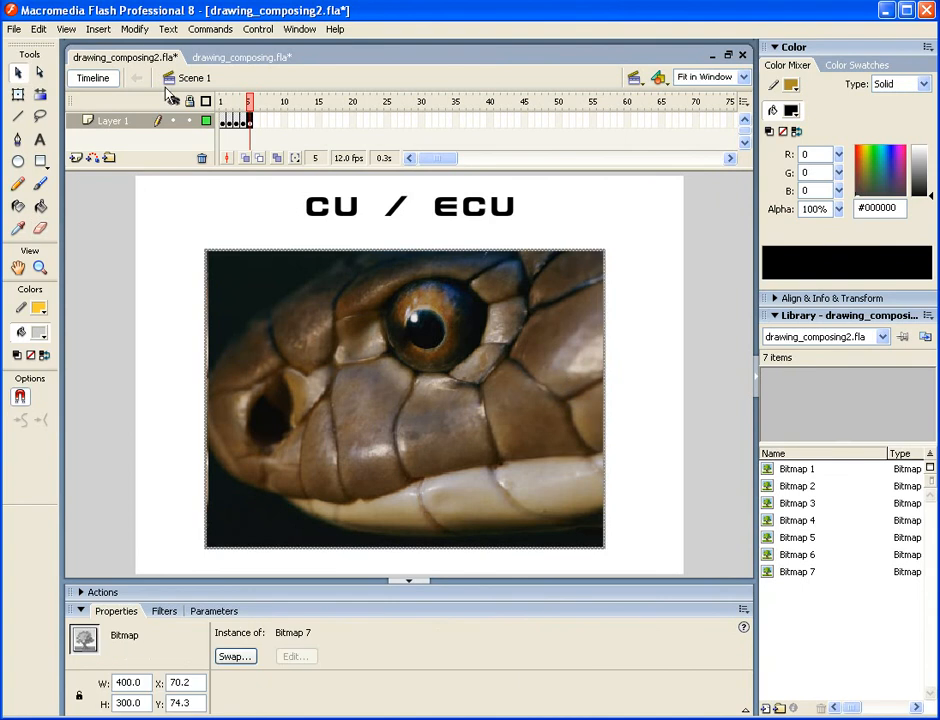
pyautogui.click(134, 29)
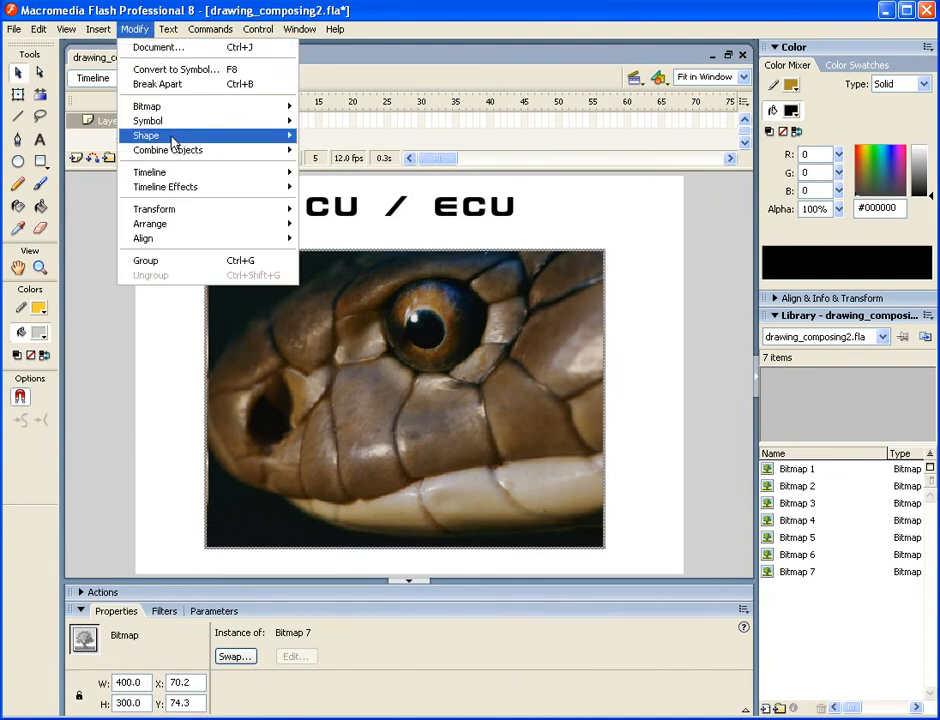
pyautogui.moveTo(172, 139)
pyautogui.moveTo(262, 109)
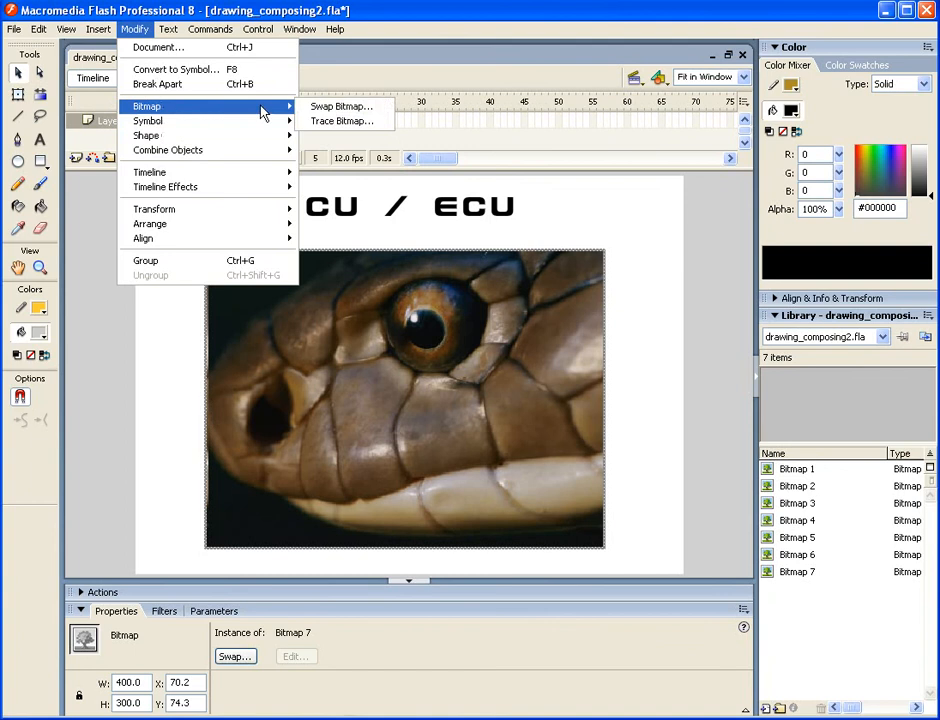
pyautogui.click(321, 121)
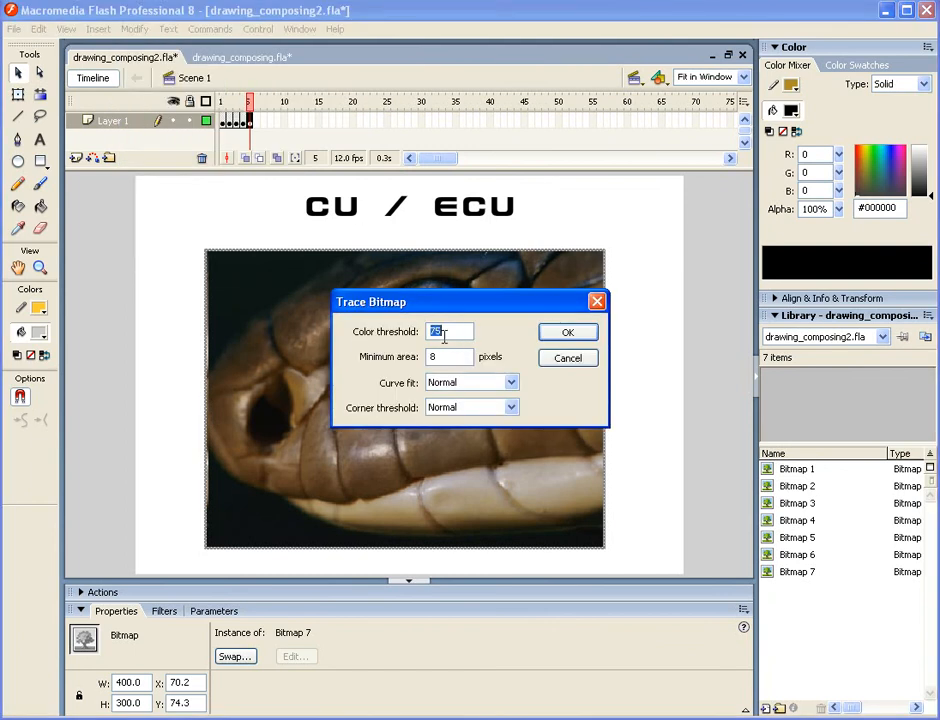
pyautogui.click(580, 335)
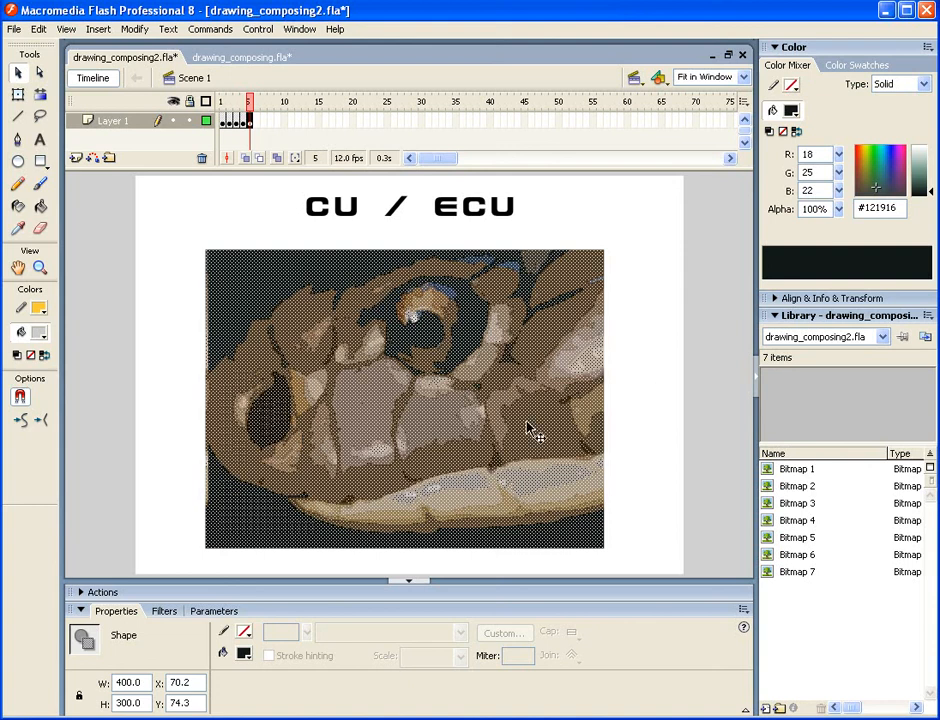
pyautogui.click(630, 387)
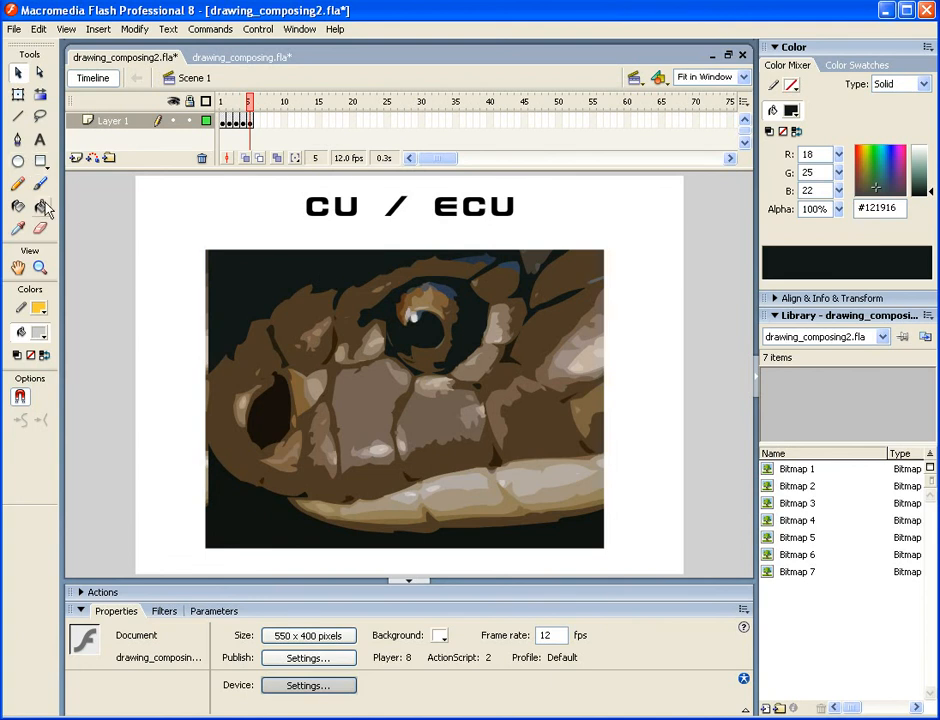
# Activate the Lasso tool in Magic Wand mode for selecting areas of the traced snake image.
pyautogui.click(42, 230)
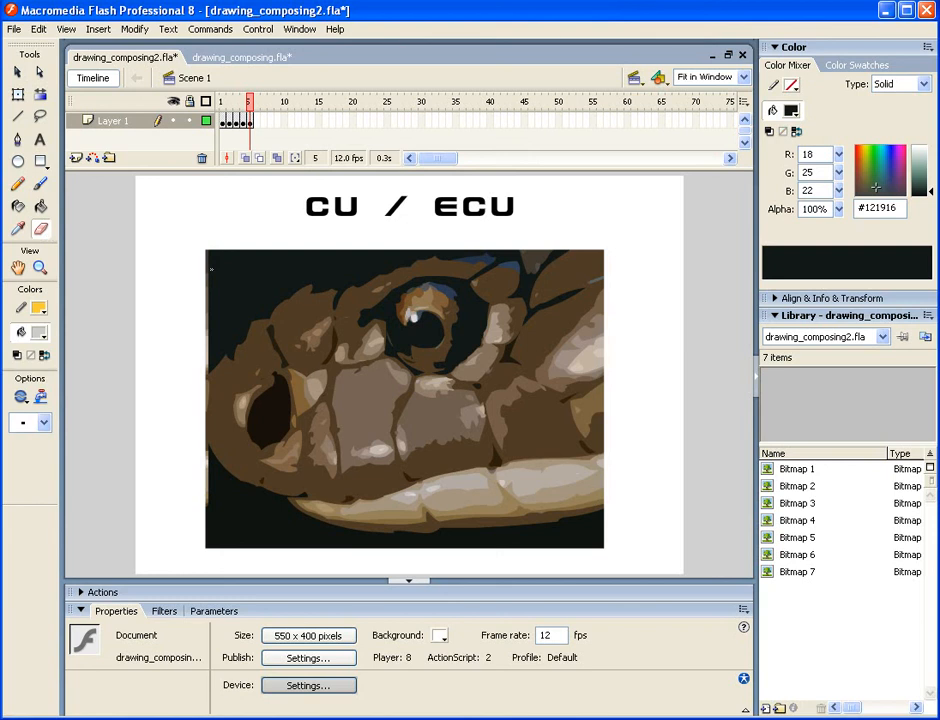
pyautogui.click(40, 118)
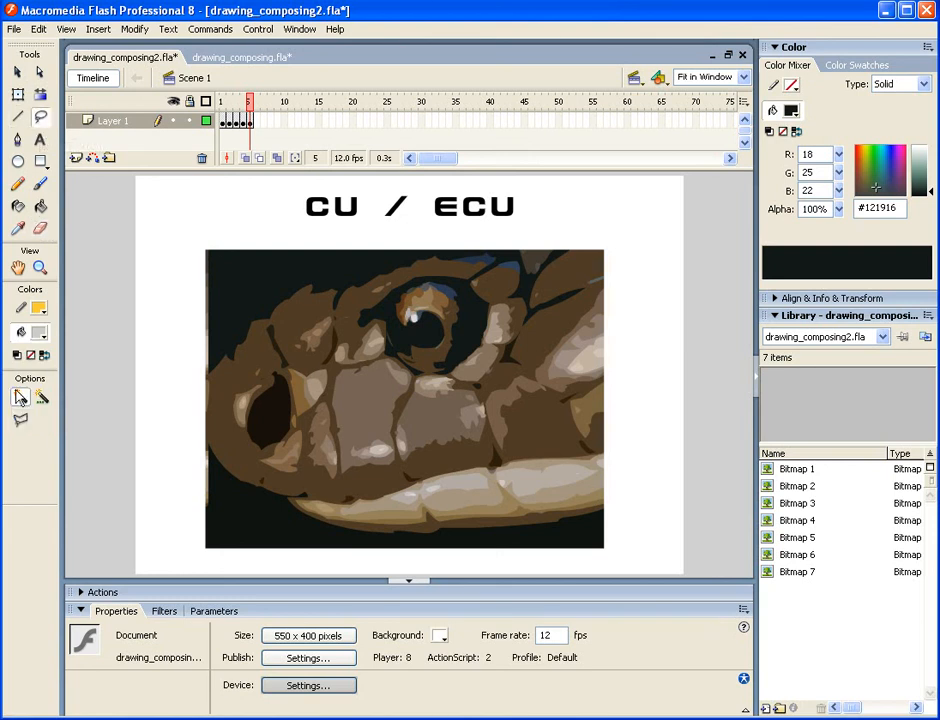
pyautogui.click(20, 398)
pyautogui.click(20, 398)
pyautogui.click(20, 398)
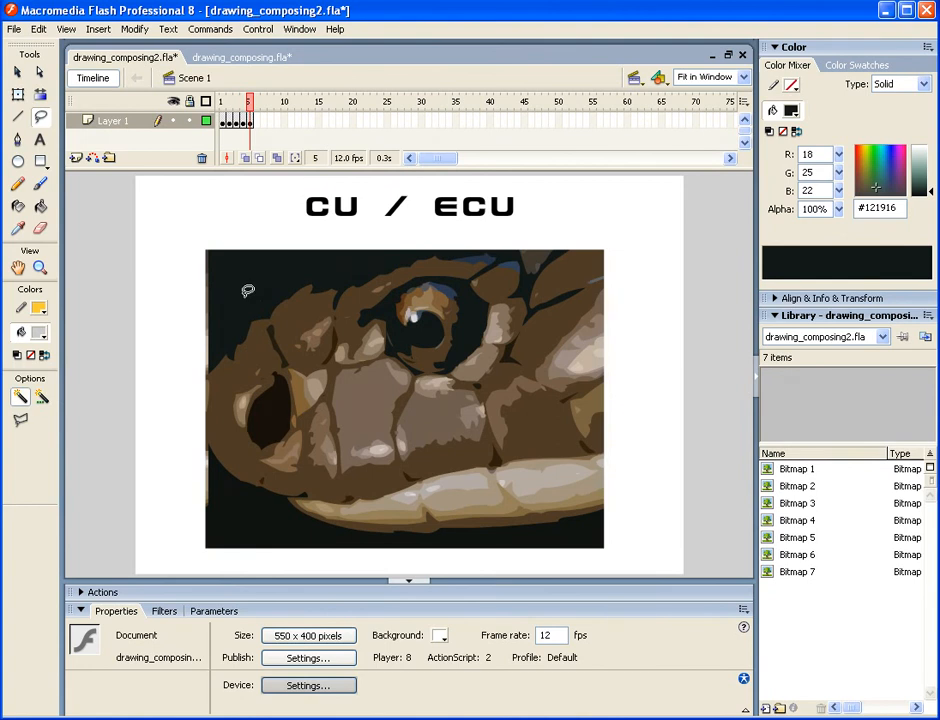